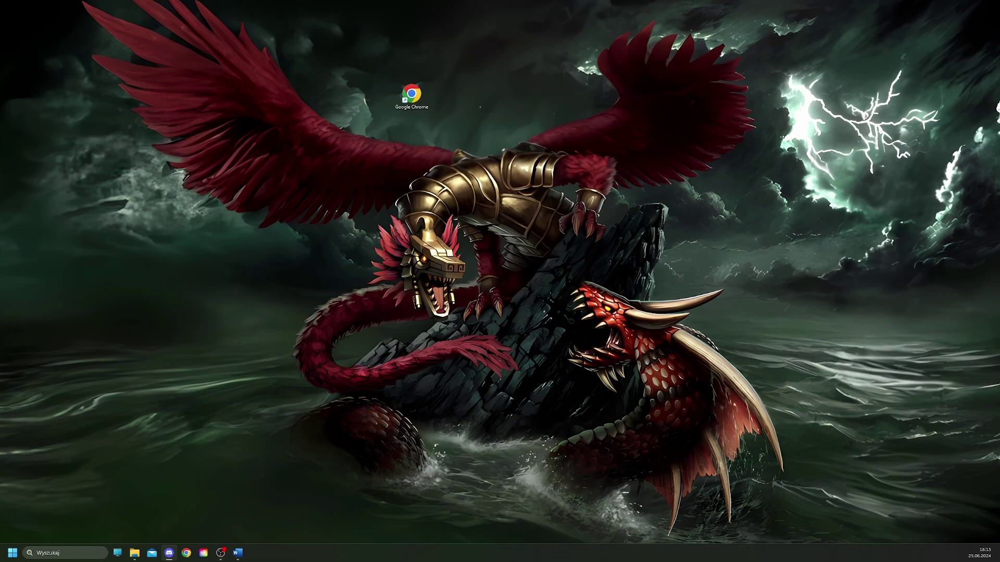
text(v)
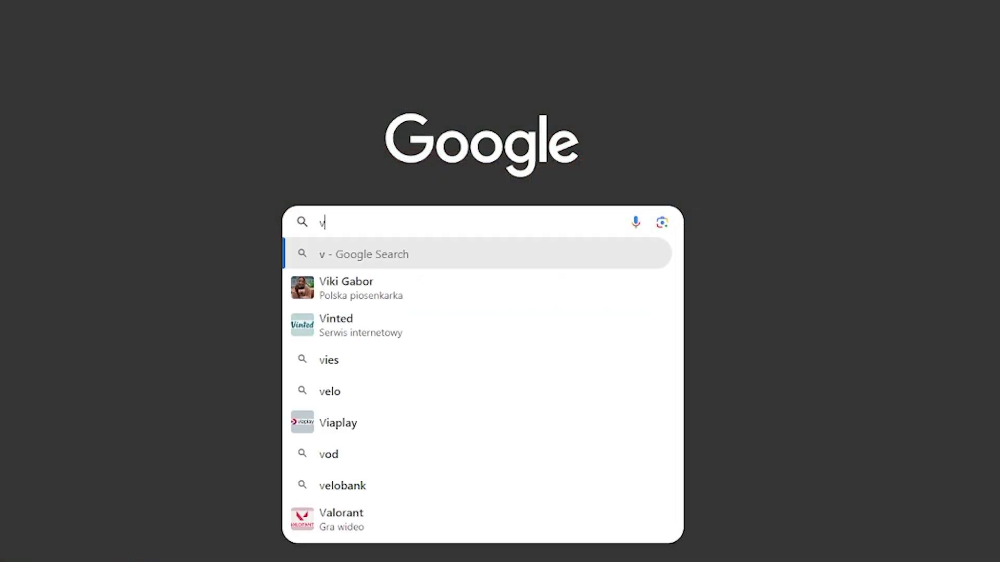
text(cmi.eu)
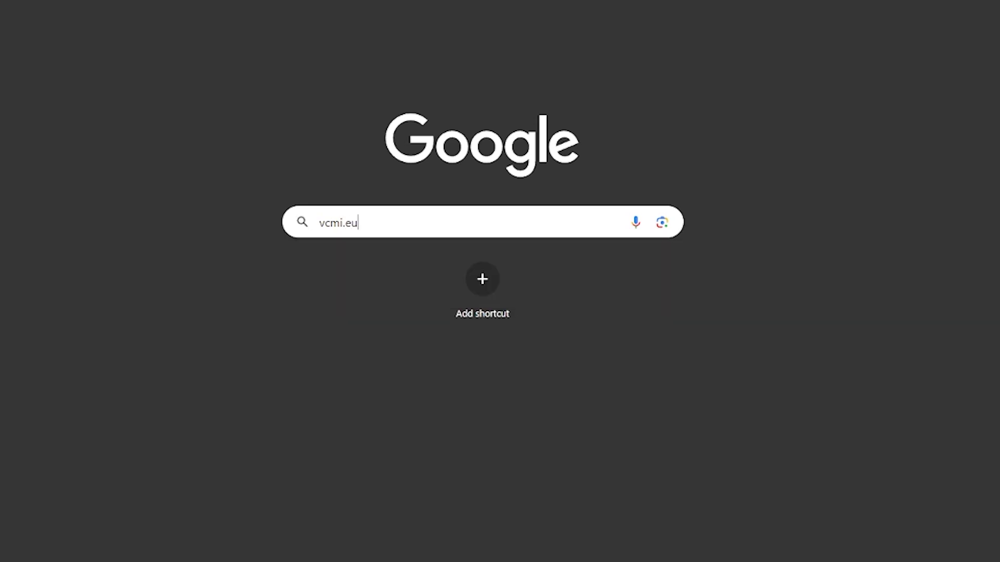
Step: Go to vcmi.eu and download the Windows installer VCMI-Windows.exe
key(Return)
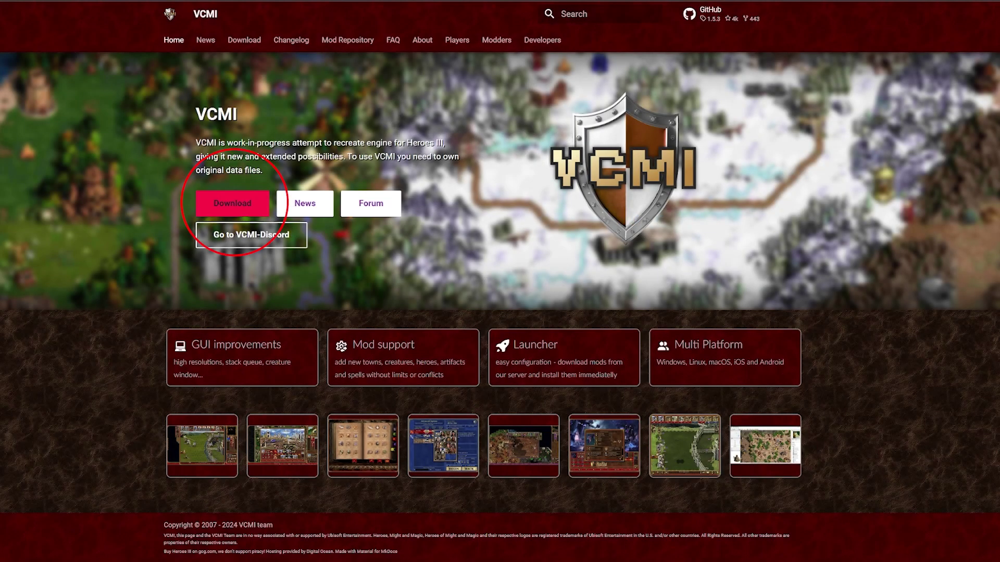
click(232, 203)
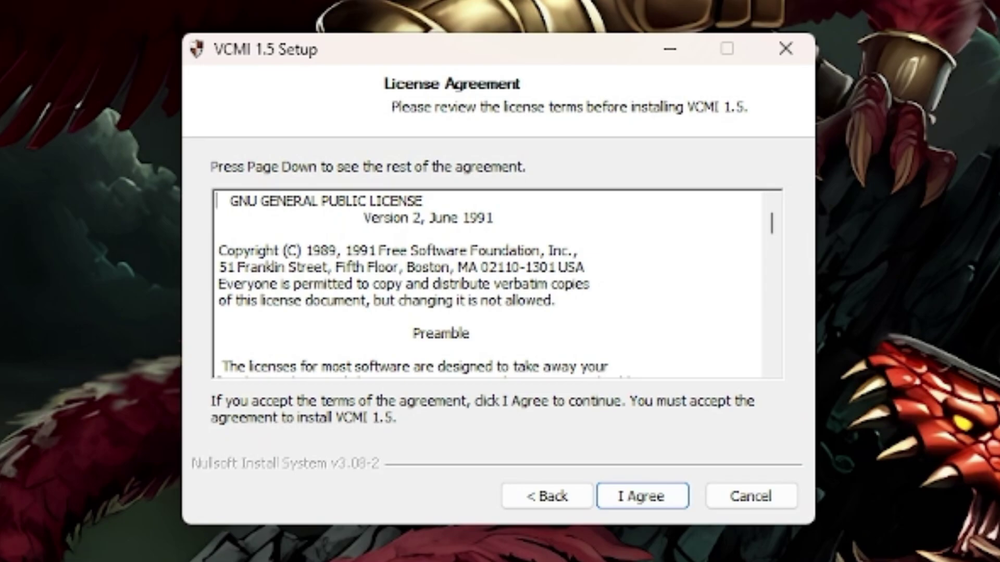
Step: Accept the license and install VCMI 1.5 to C:\Program Files\VCMI with no Start Menu shortcuts
key(Return)
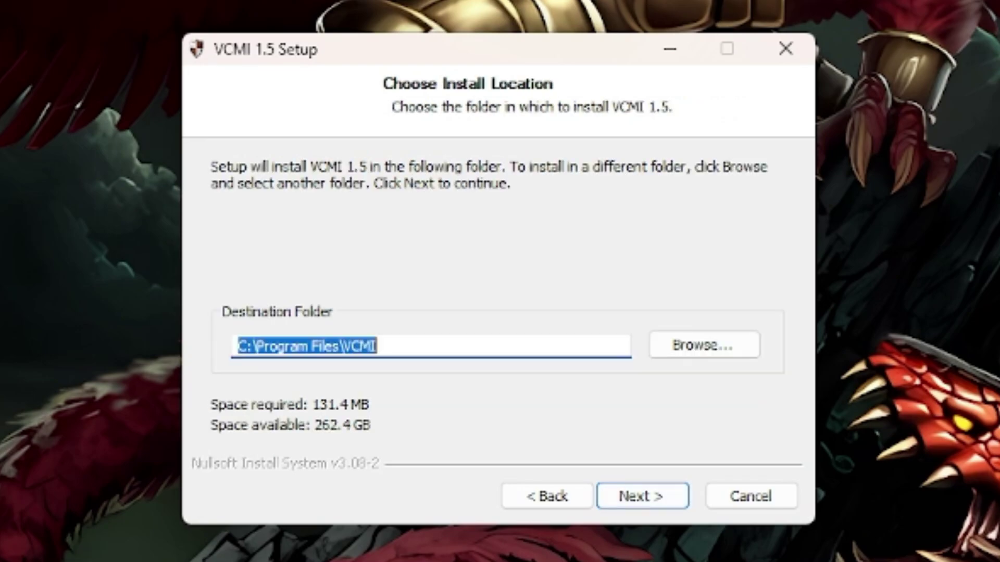
key(Return)
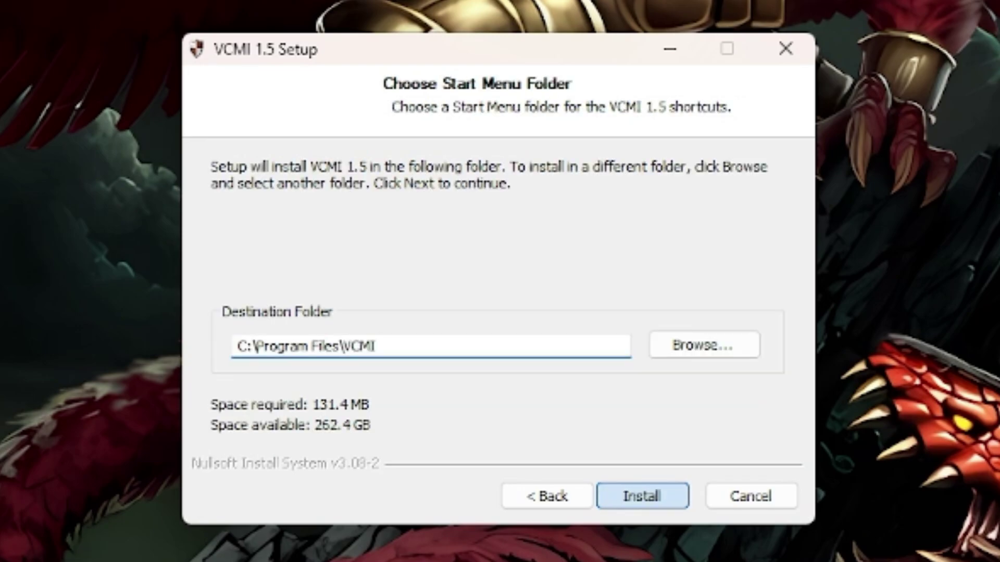
click(220, 440)
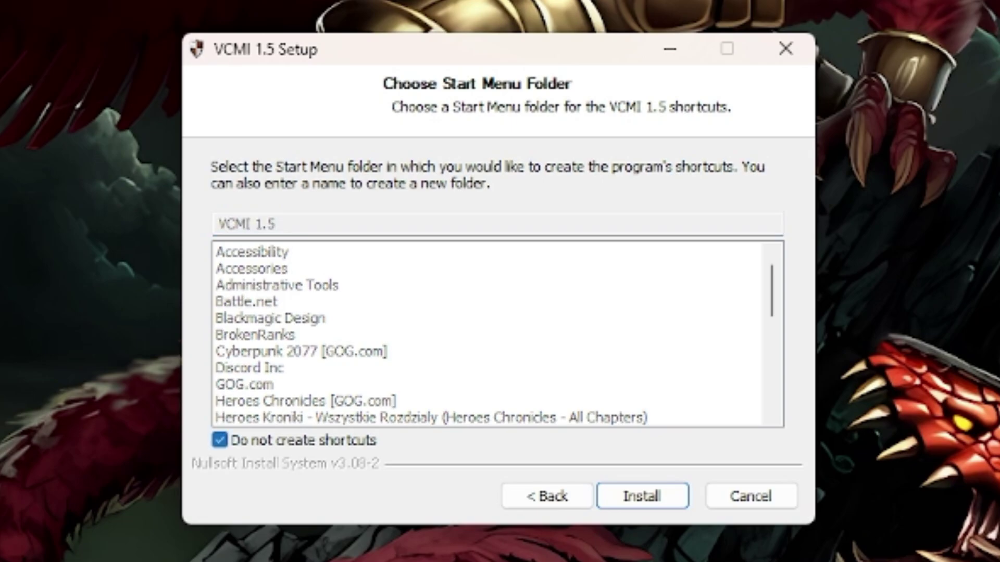
key(Return)
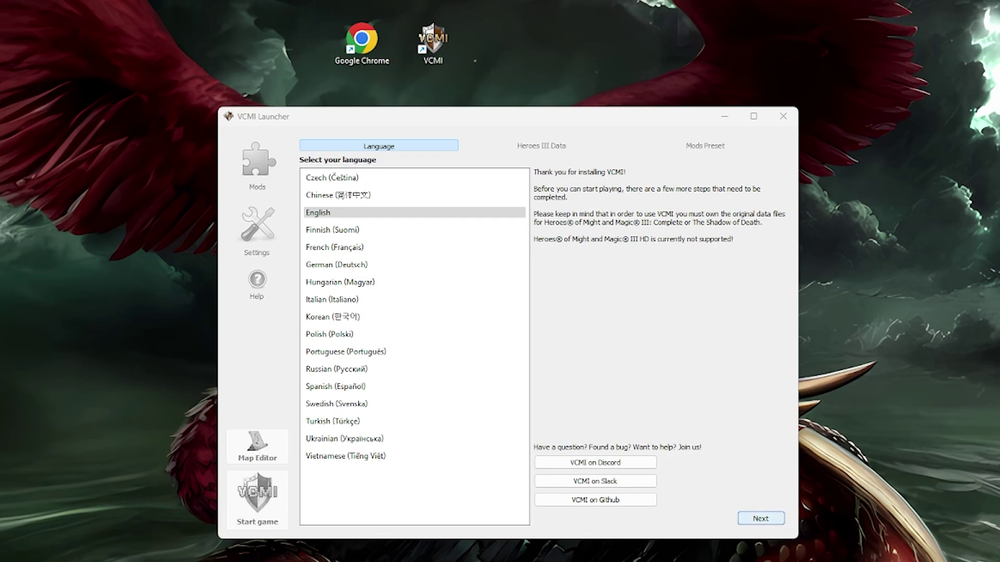
Step: Finish first-run setup in English with the Heroes III Translation mod unticked
click(760, 517)
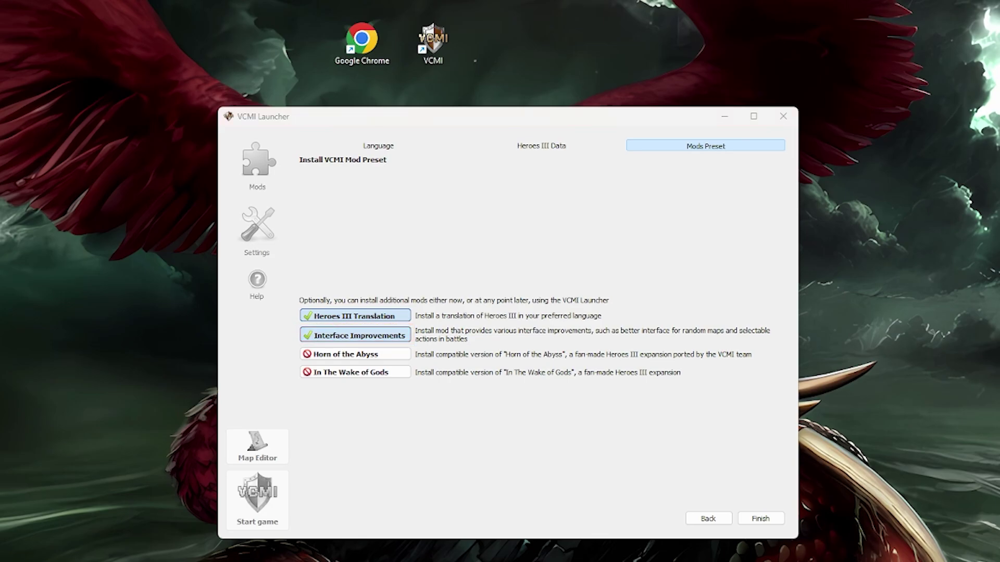
click(355, 316)
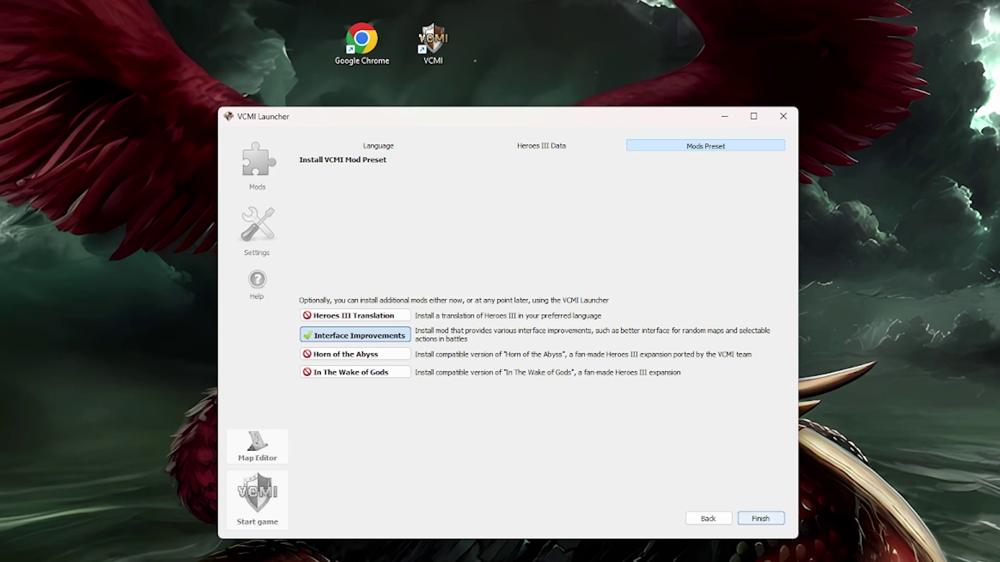
click(759, 519)
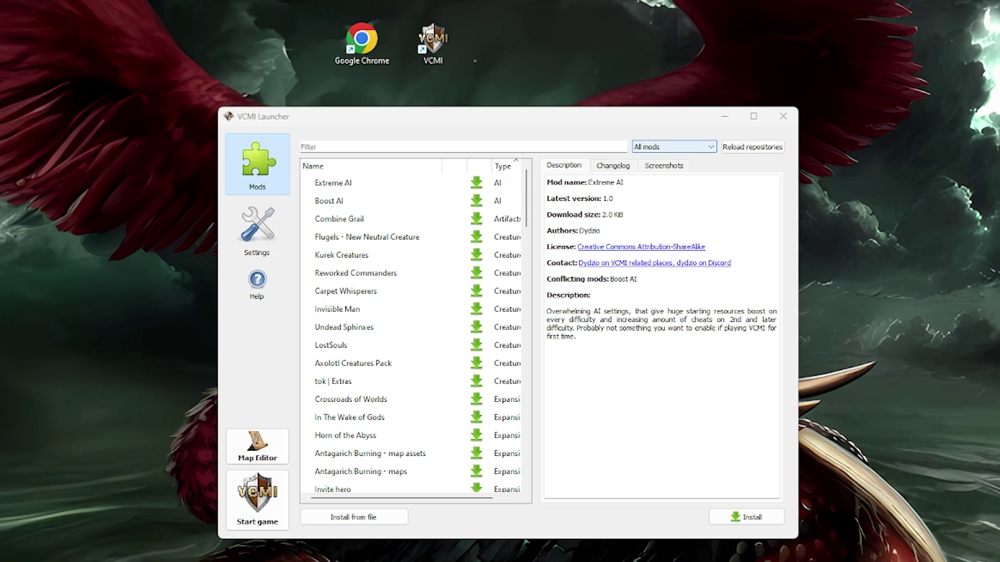
Step: Filter the mods for 'pvp' and install PvP Balance version 1.1
click(673, 147)
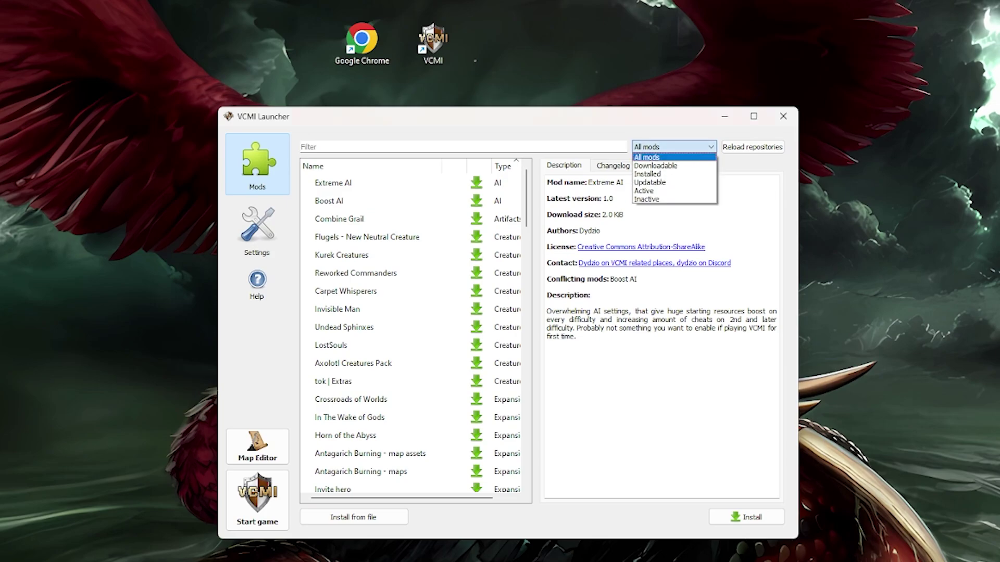
key(Escape)
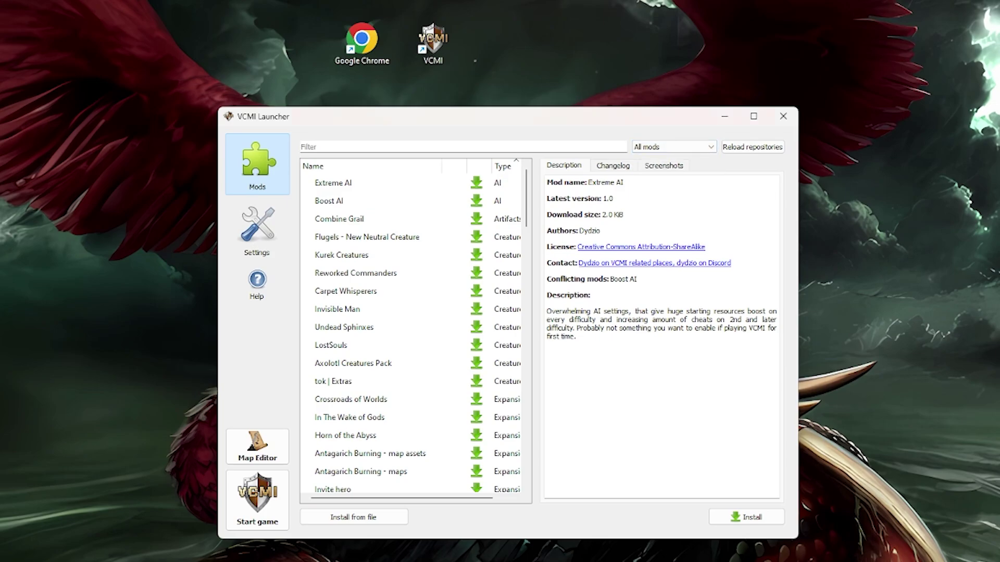
scroll(414, 328, down, 5)
text(pvp)
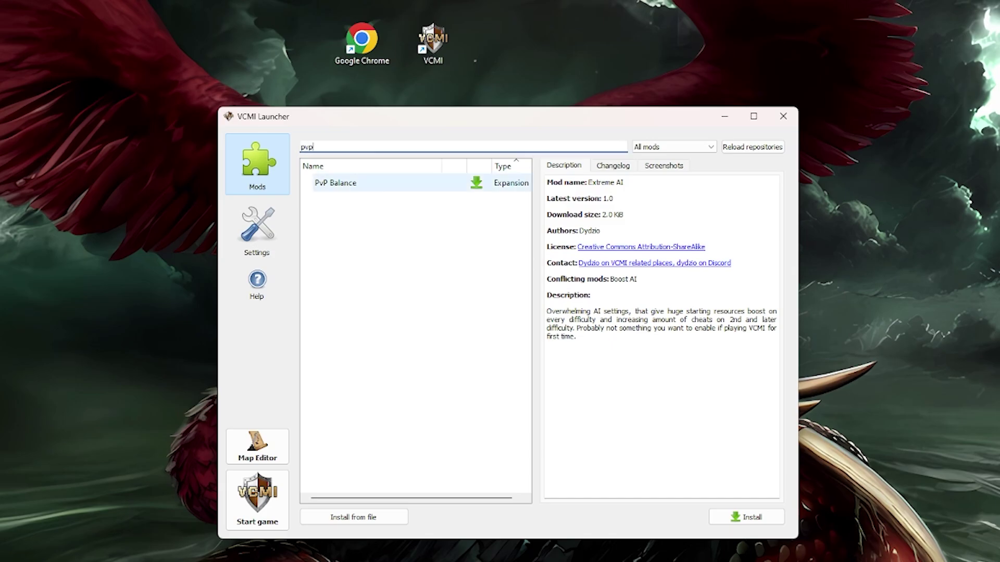
click(375, 183)
click(745, 517)
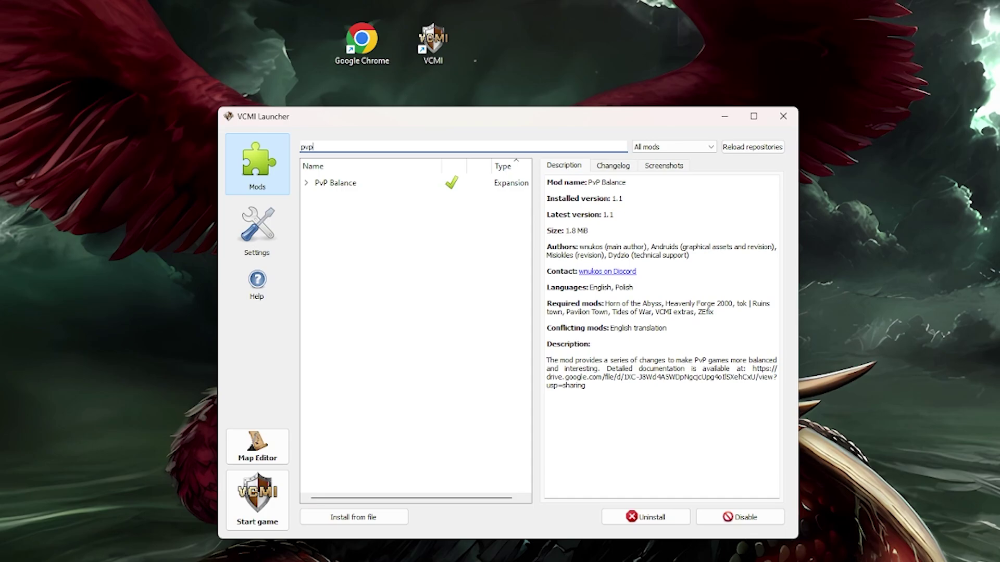
Step: Clear the search and filter the mod list to installed mods only
key(BackSpace)
key(BackSpace)
key(BackSpace)
click(673, 147)
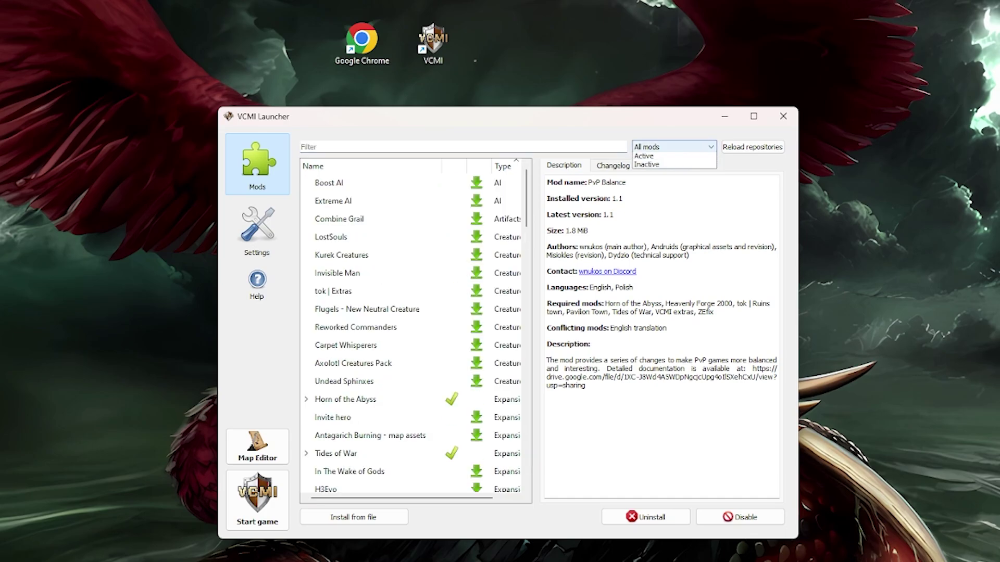
click(652, 173)
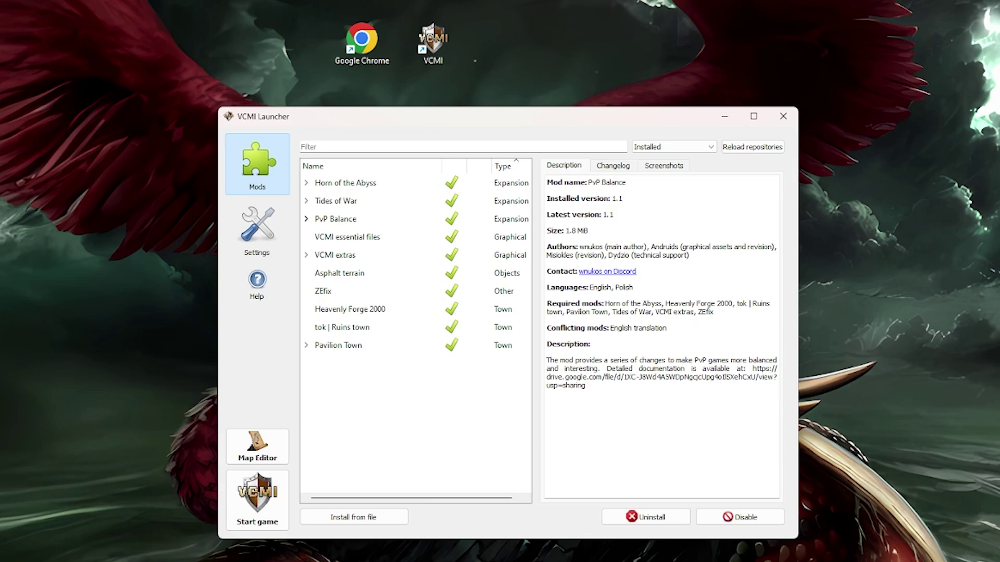
Step: Browse the PvP Balance and Horn of the Abyss components in a widened list, leaving Horn of the Abyss expanded
click(307, 219)
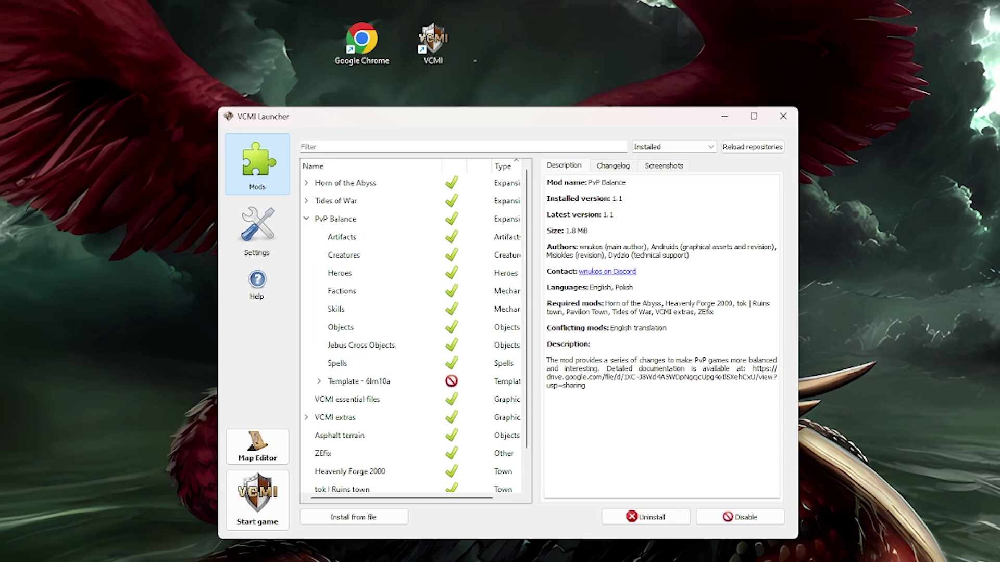
click(307, 219)
click(306, 184)
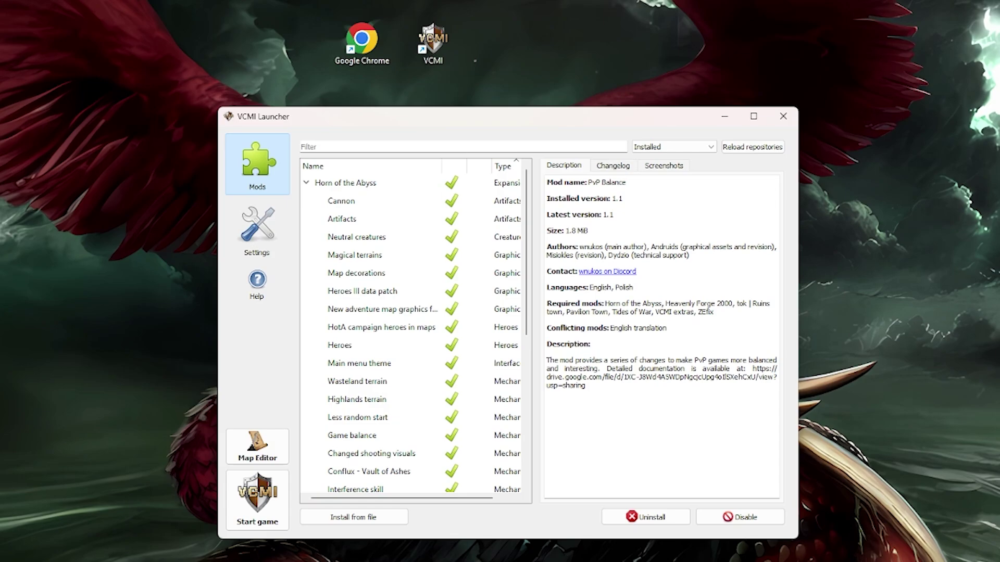
click(306, 182)
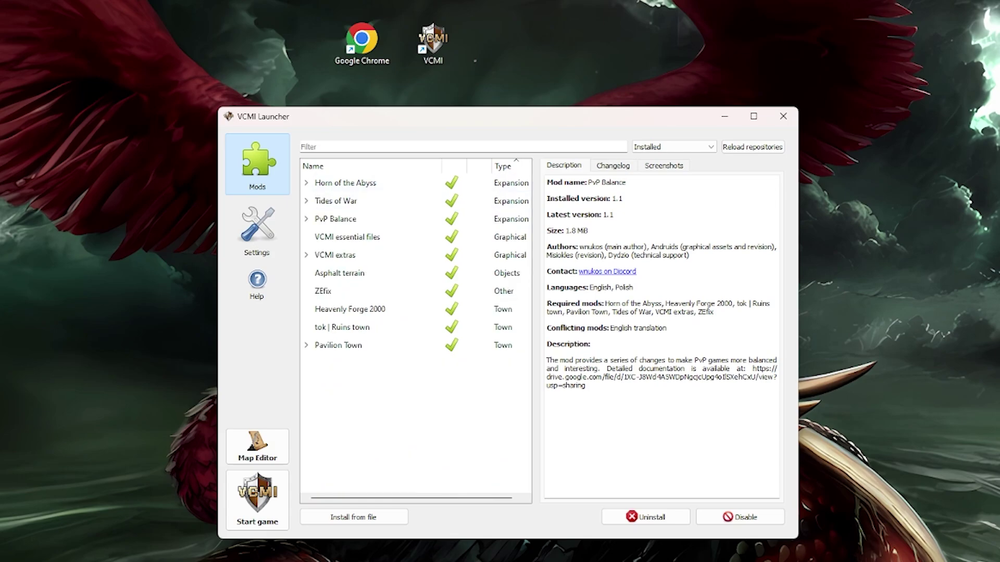
drag(538, 328, 580, 328)
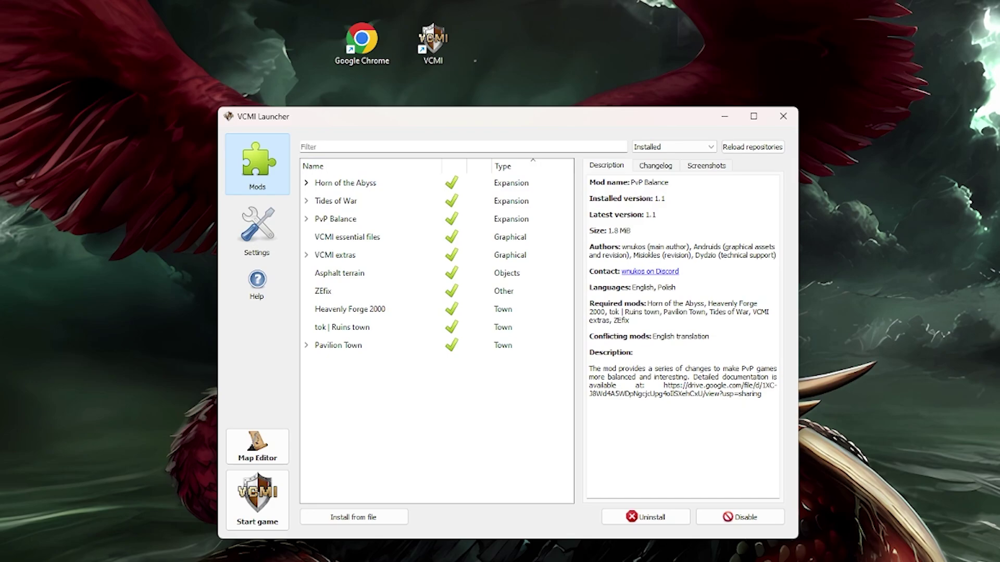
click(306, 184)
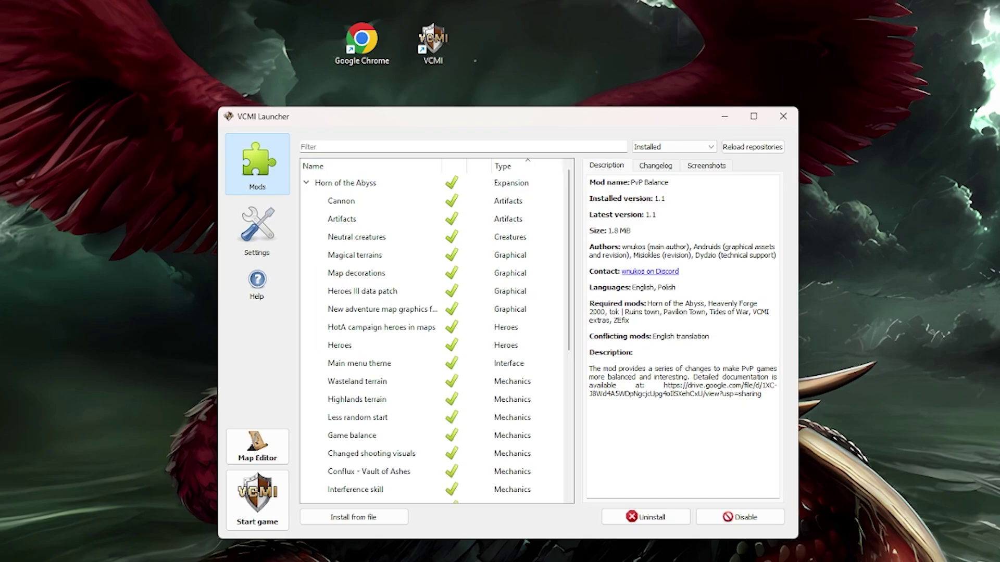
scroll(437, 328, down, 1)
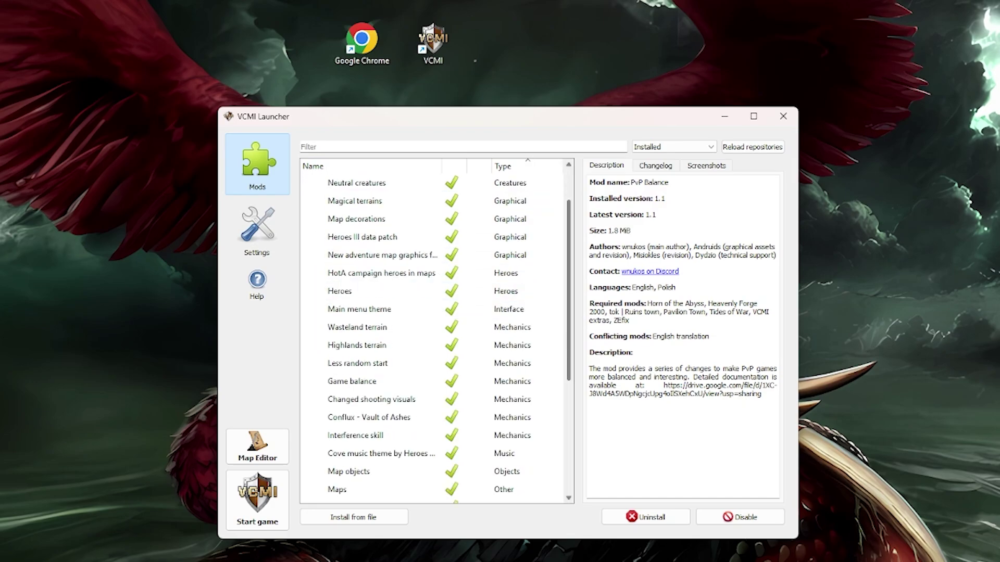
scroll(438, 328, down, 2)
scroll(437, 328, down, 2)
scroll(438, 328, down, 2)
scroll(437, 329, down, 2)
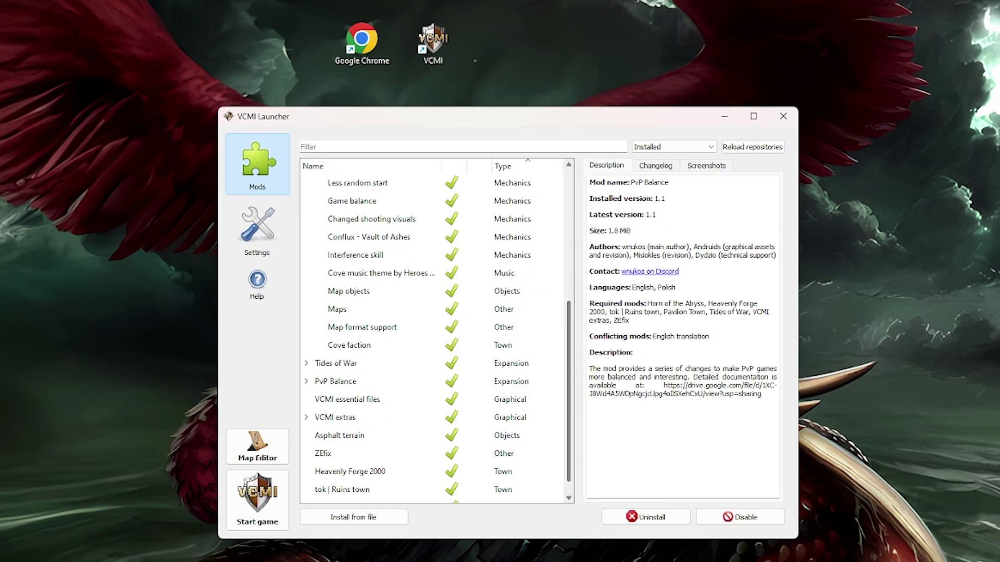
scroll(438, 329, down, 1)
scroll(437, 329, up, 2)
scroll(437, 328, up, 4)
scroll(437, 328, up, 4)
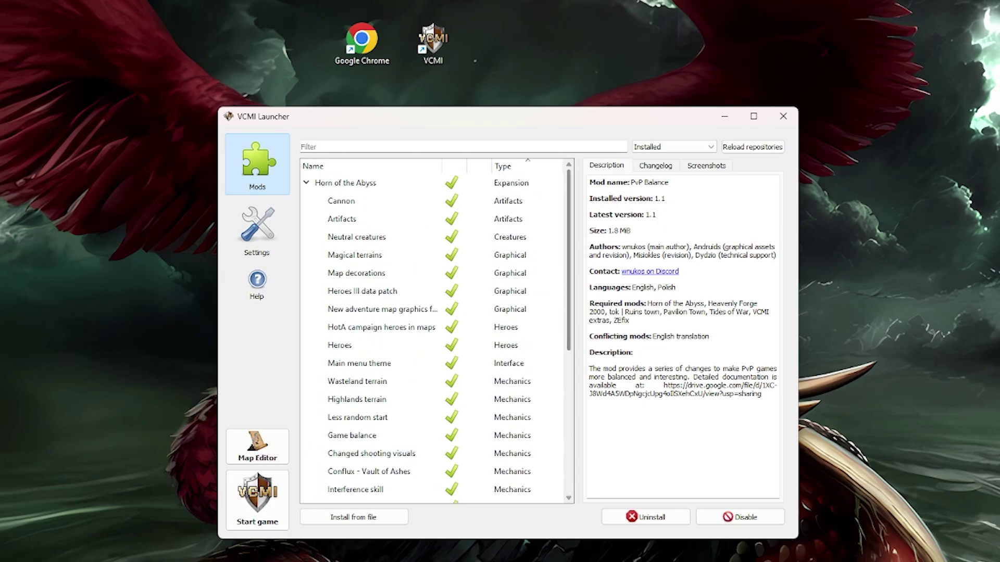
Step: In the launcher settings, review the neutral battle AI options and keep StupidAI
click(257, 231)
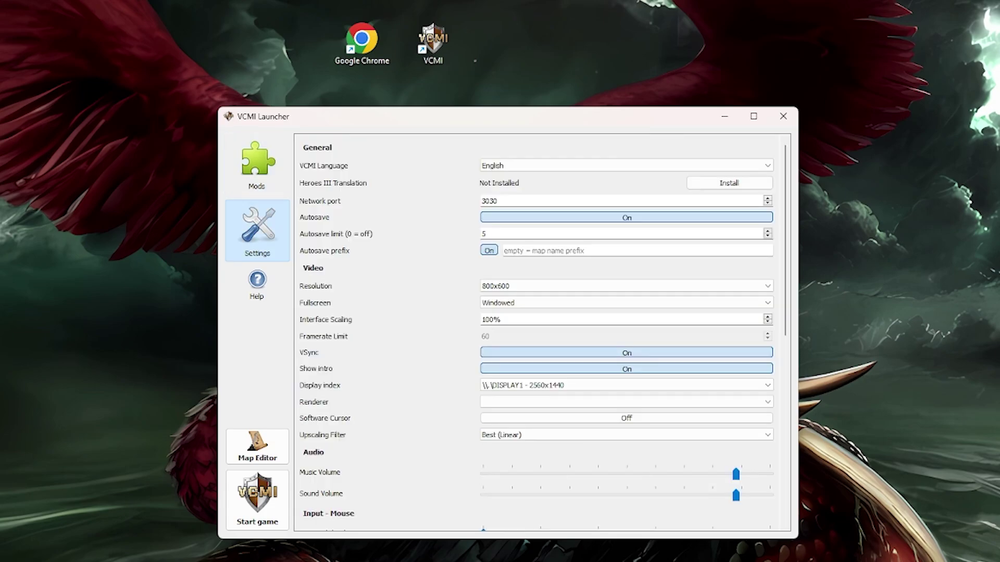
scroll(539, 328, down, 3)
scroll(539, 328, down, 3)
scroll(538, 328, down, 3)
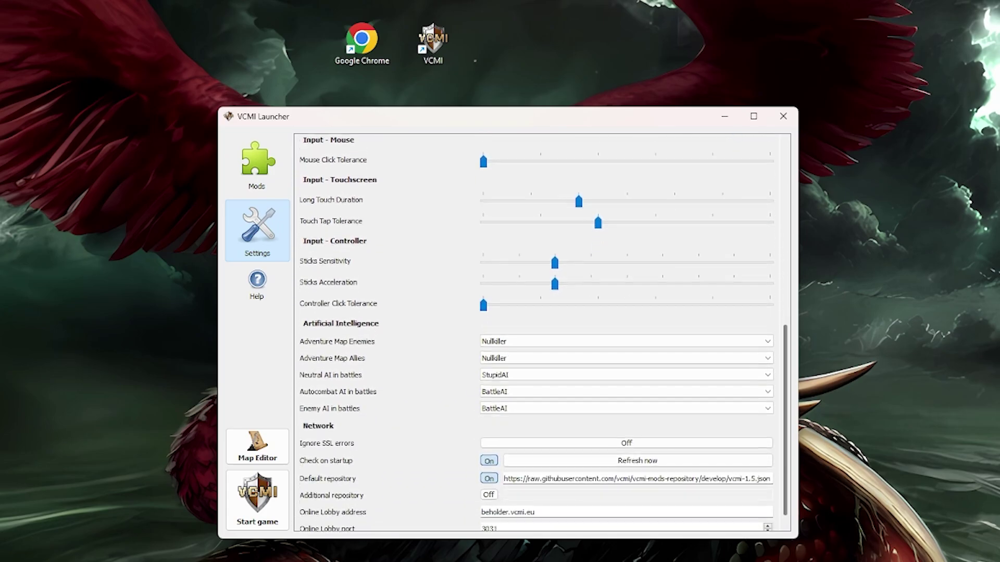
scroll(540, 329, down, 1)
click(625, 364)
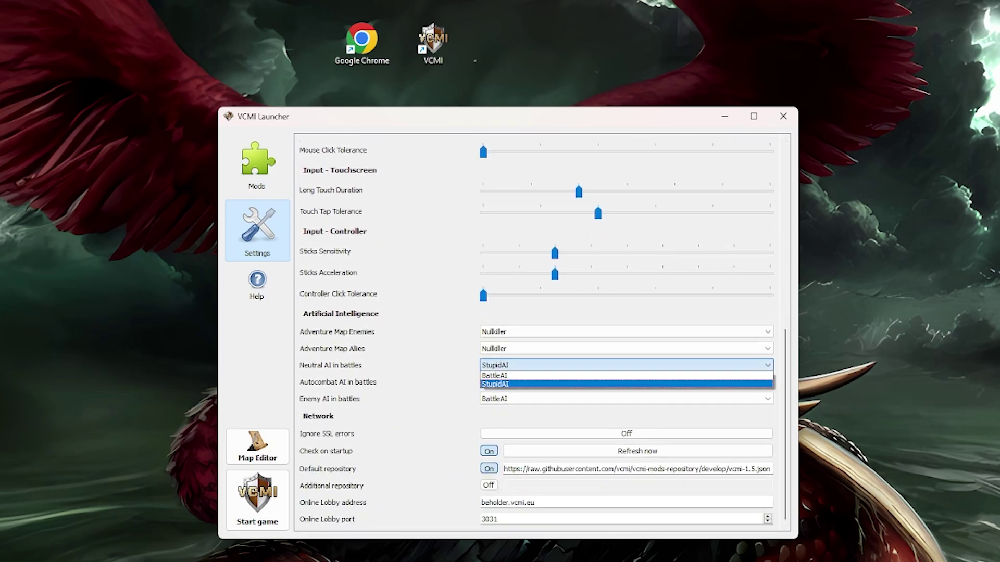
click(625, 384)
scroll(539, 329, up, 10)
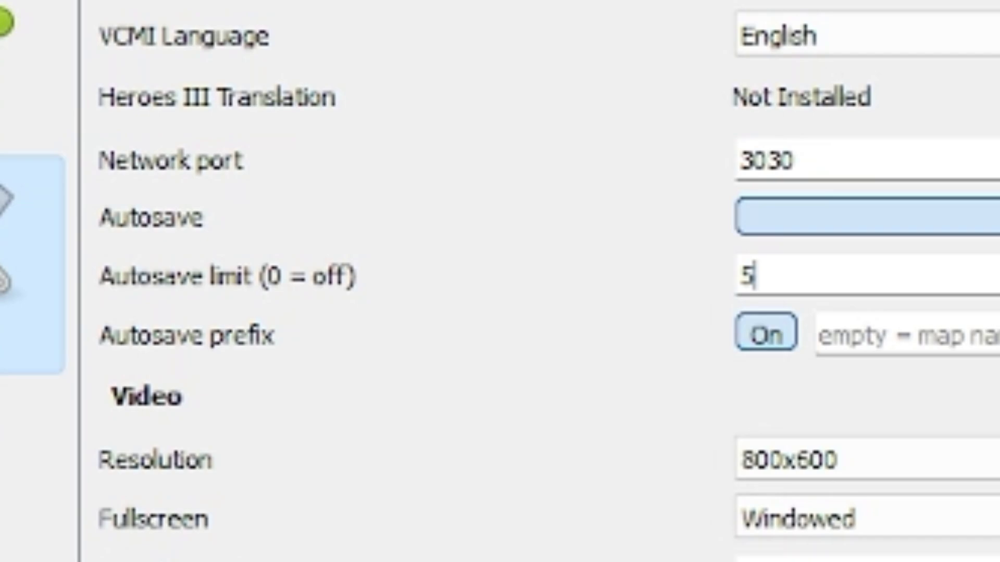
text(0)
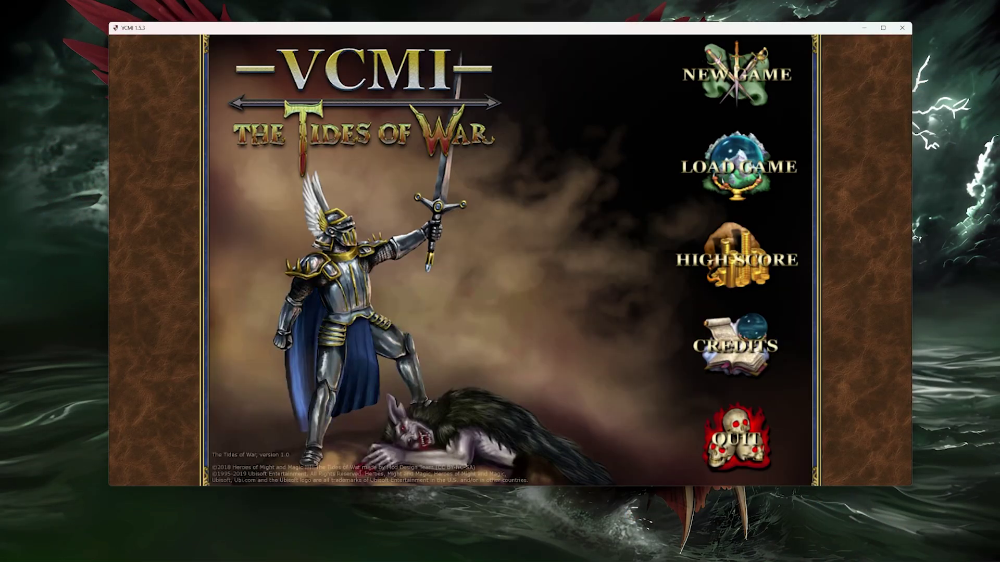
Step: Choose New Game > Multiplayer and log into the online lobby under a new username
click(734, 74)
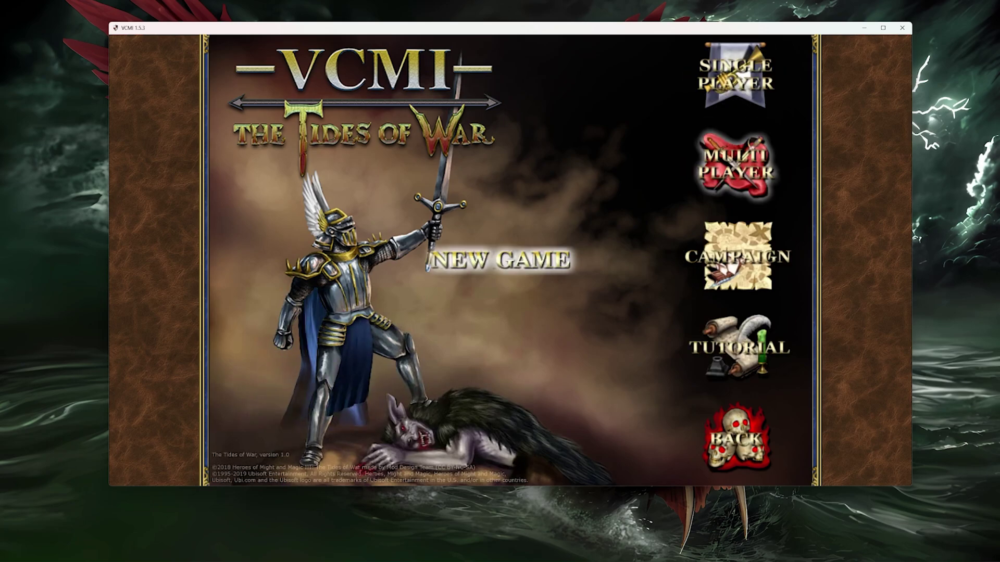
click(734, 165)
click(644, 196)
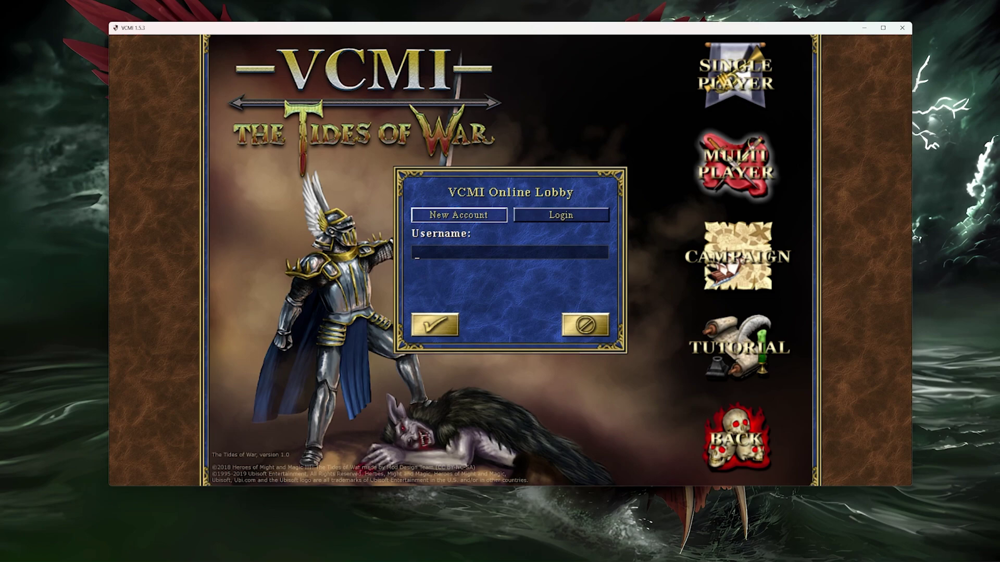
text(Odir)
text(tam)
key(Return)
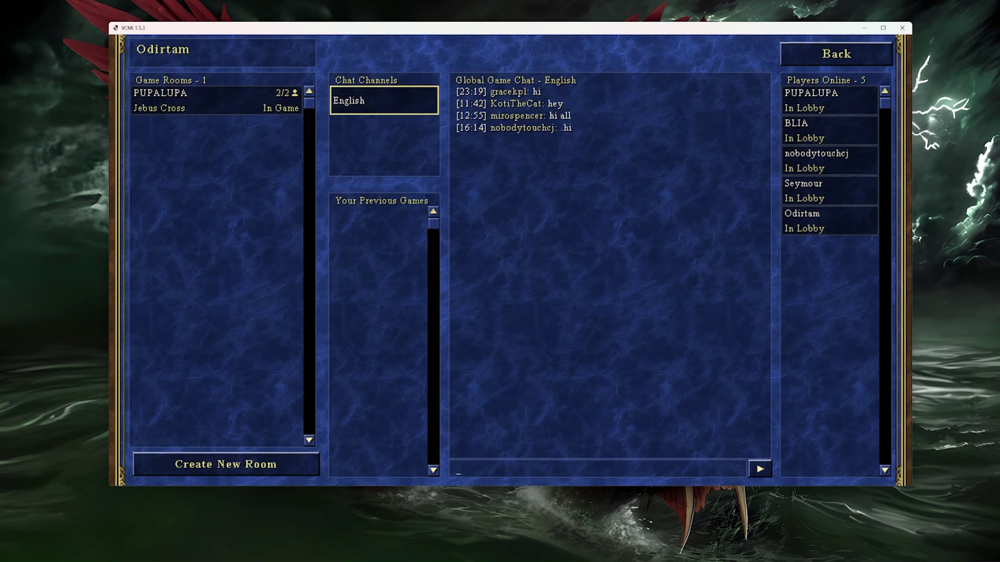
text(hi)
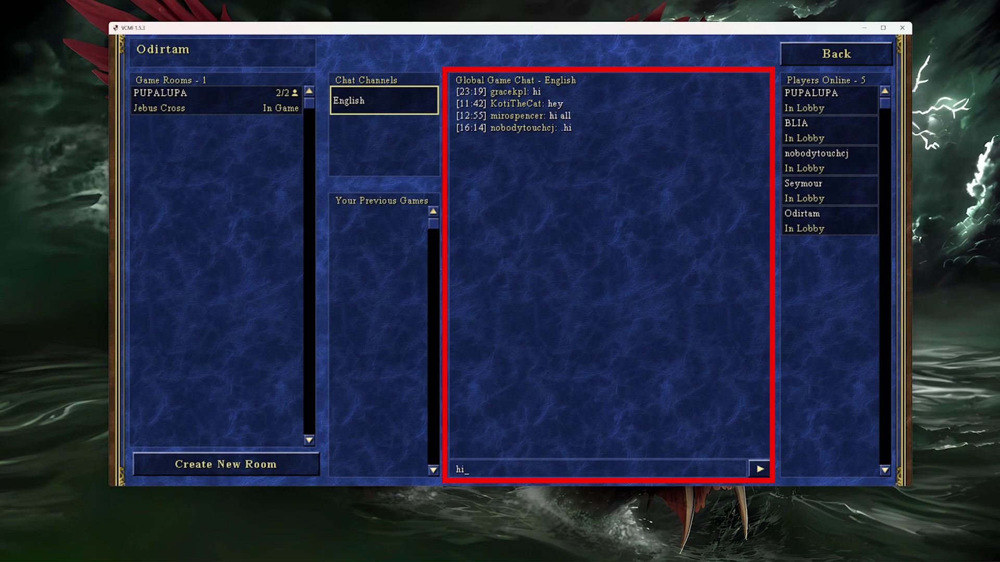
Step: Send 'hi' in the global chat and start creating a new room
key(Return)
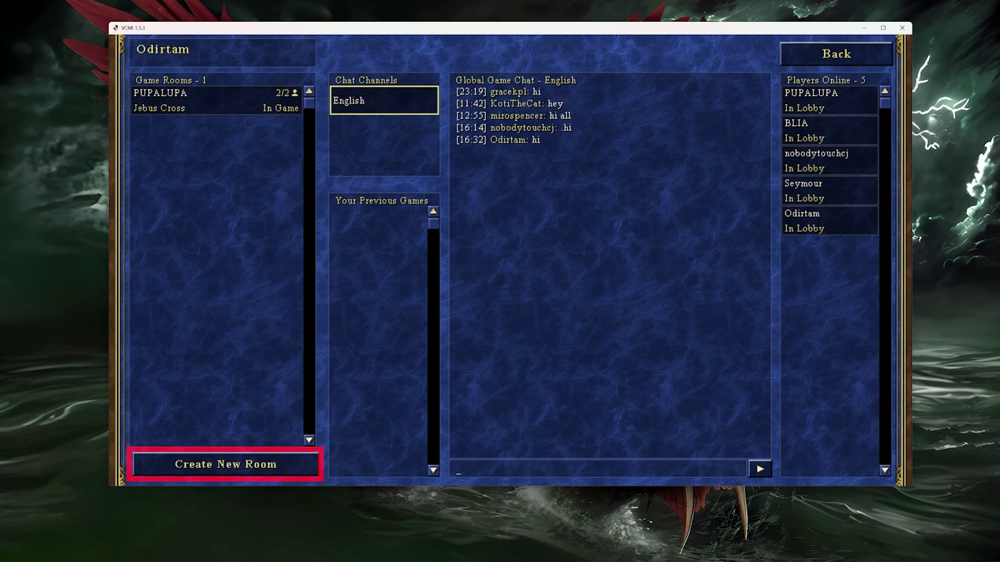
click(226, 464)
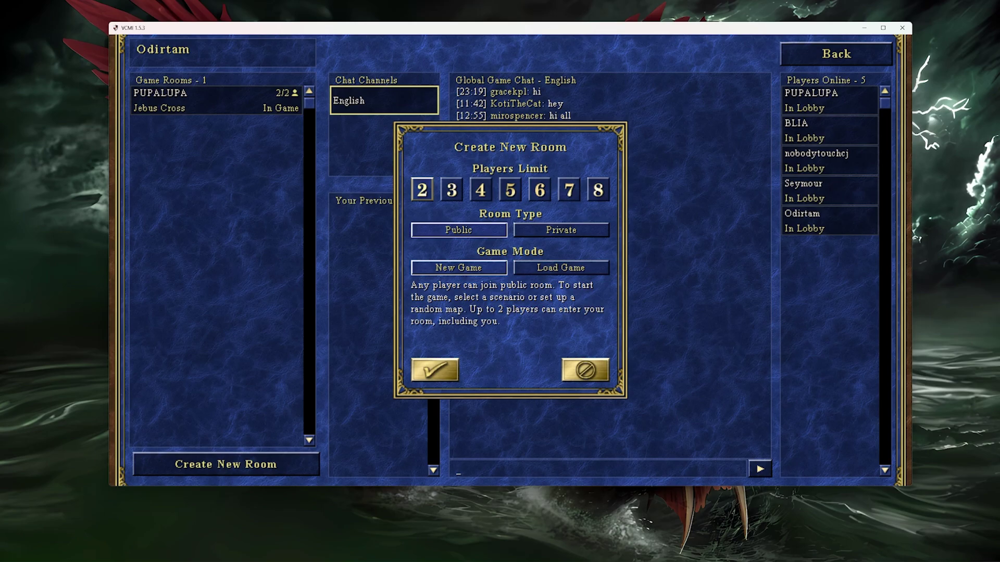
Step: Create a private room, invite Seymour, say 'hello', and switch to Random Map
click(560, 230)
click(435, 369)
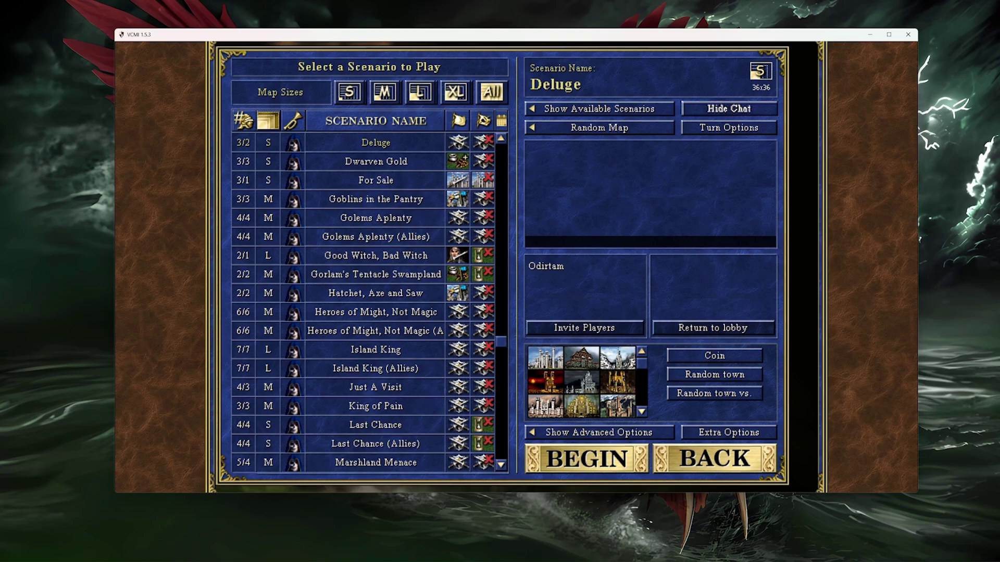
click(584, 327)
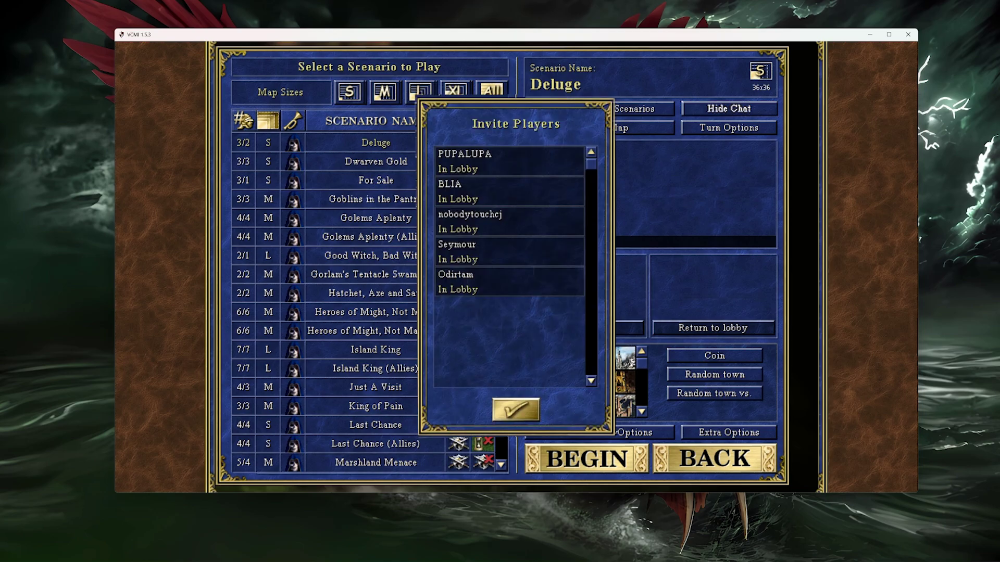
click(509, 252)
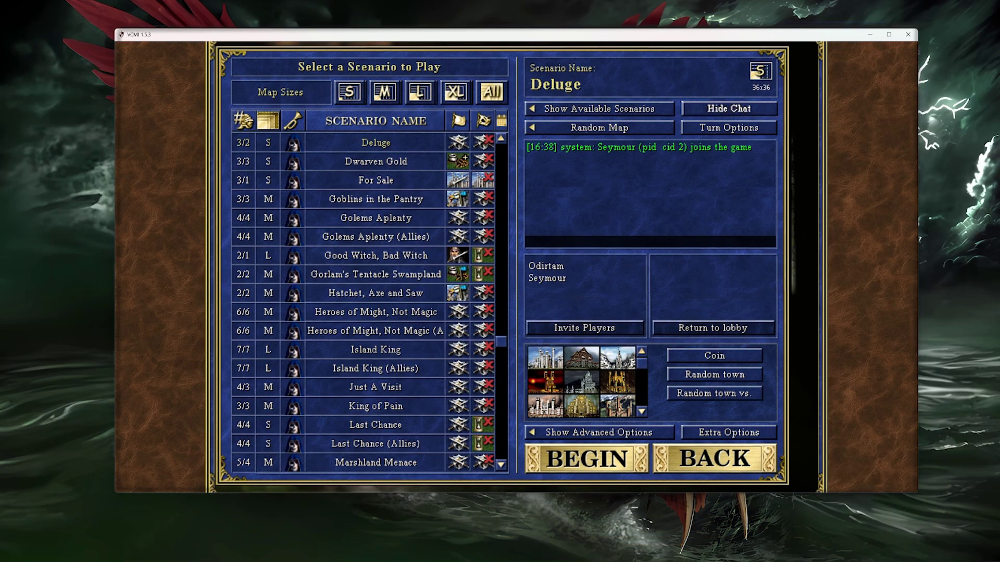
text(hello)
key(Return)
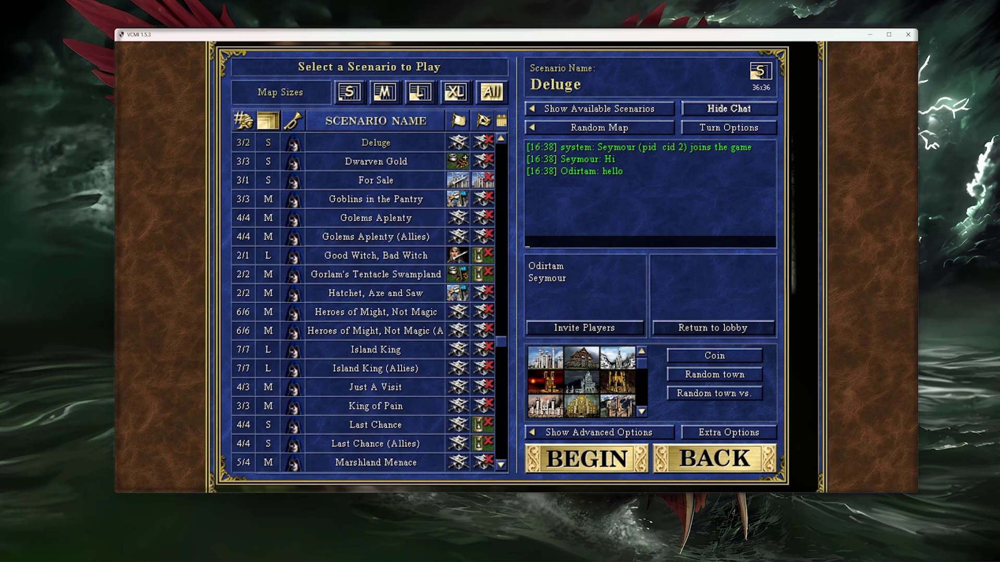
click(599, 127)
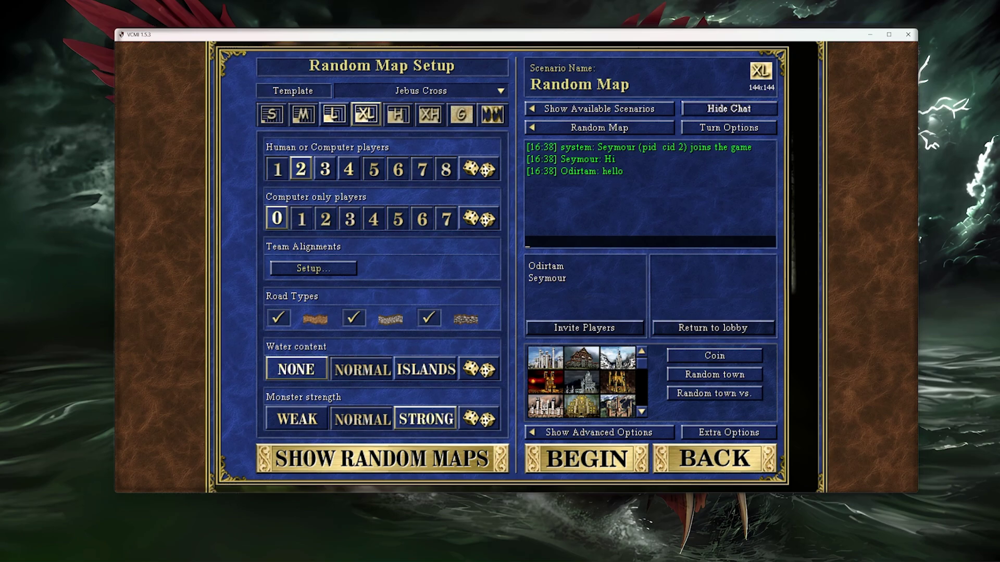
Step: Disable the first two road types and pick the queen player difficulty for a 160% rating
click(355, 317)
click(279, 319)
click(729, 109)
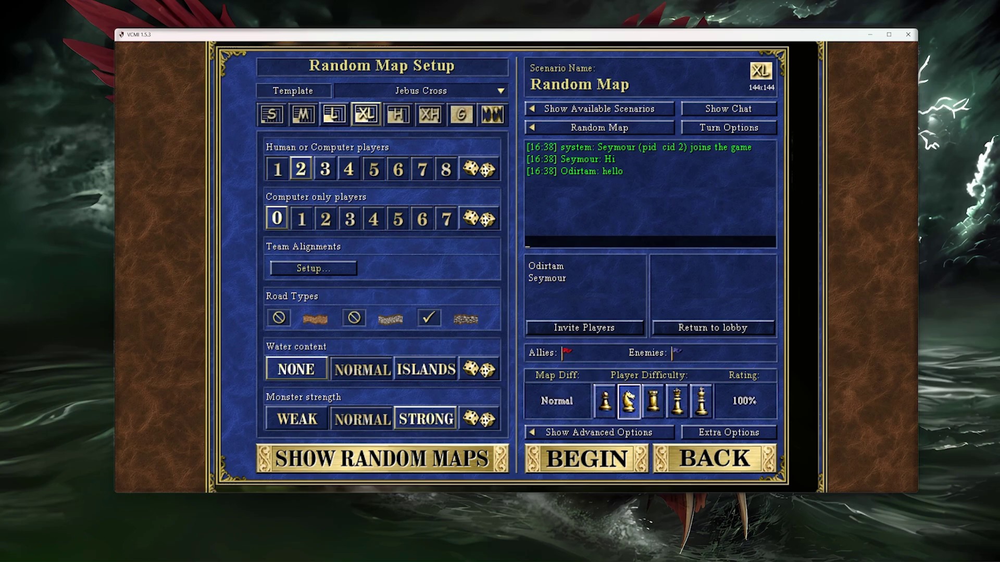
click(676, 401)
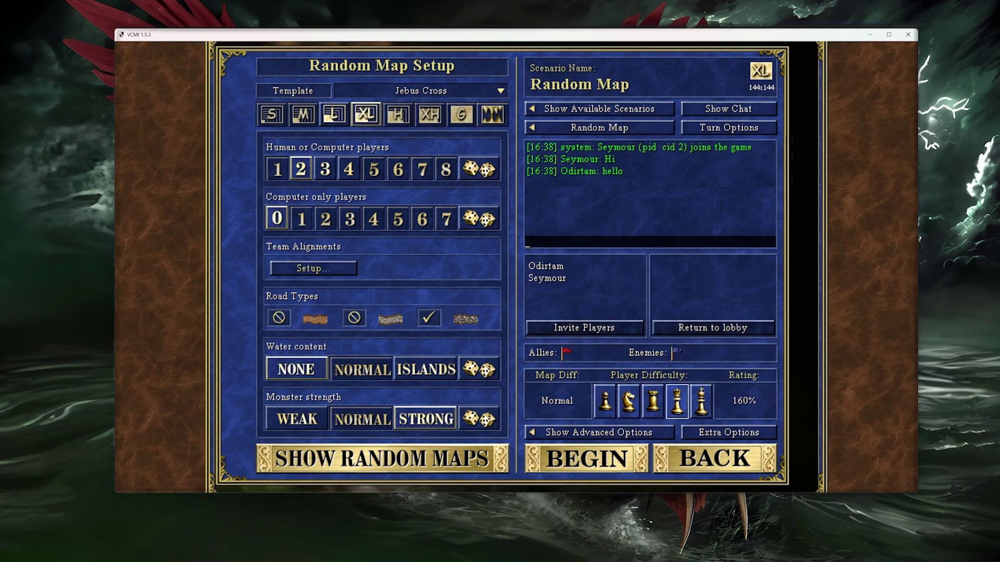
Step: Set the base turn timer to 12:00, send 'gl hf!' in chat, and start the random map match
click(729, 127)
text(12:00)
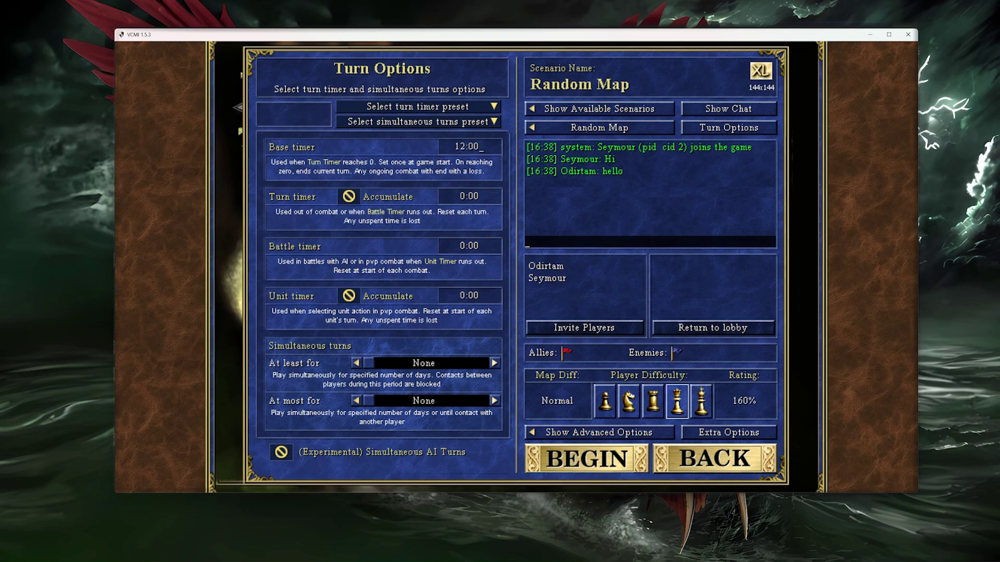
key(Tab)
text(70:00)
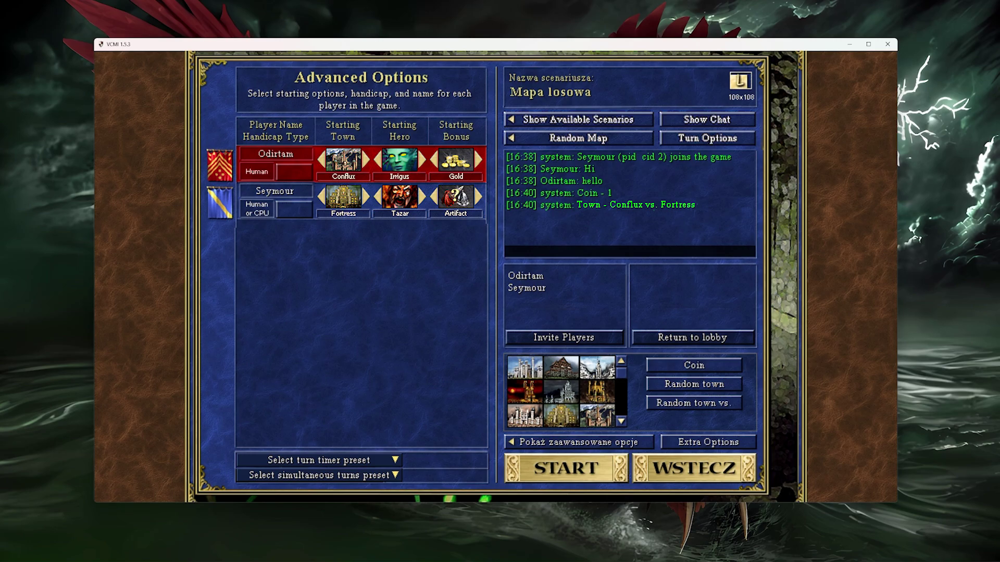
text(gl hf!)
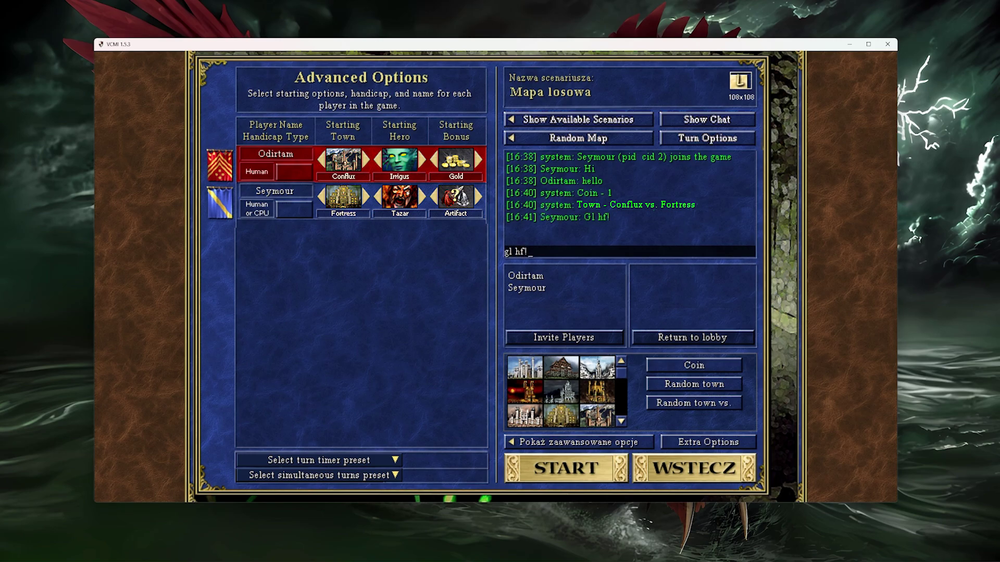
key(Return)
click(565, 468)
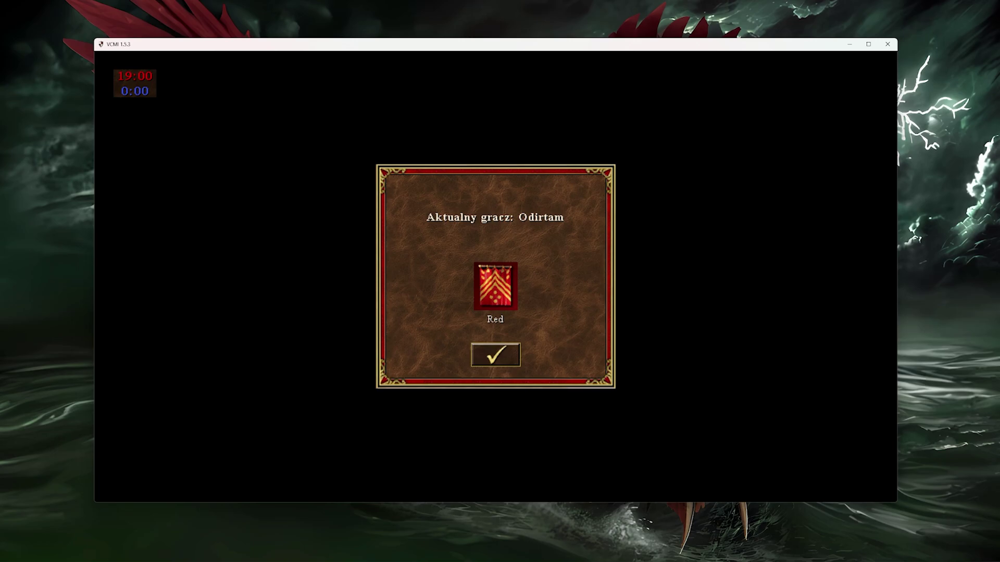
Step: Dismiss the player notice and look into starting town Wazzar's tavern before returning to the map
key(Return)
double_click(434, 234)
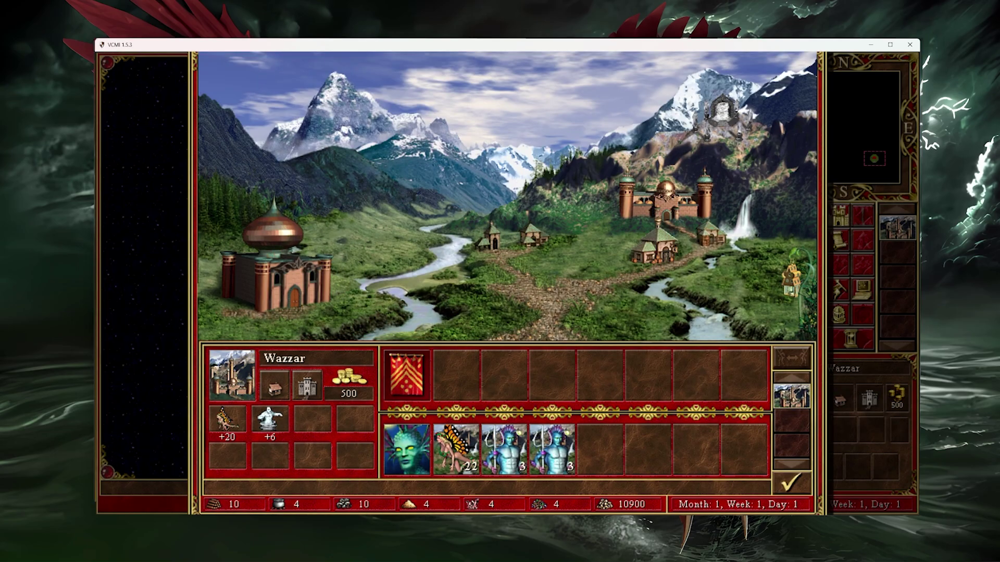
click(534, 236)
key(Return)
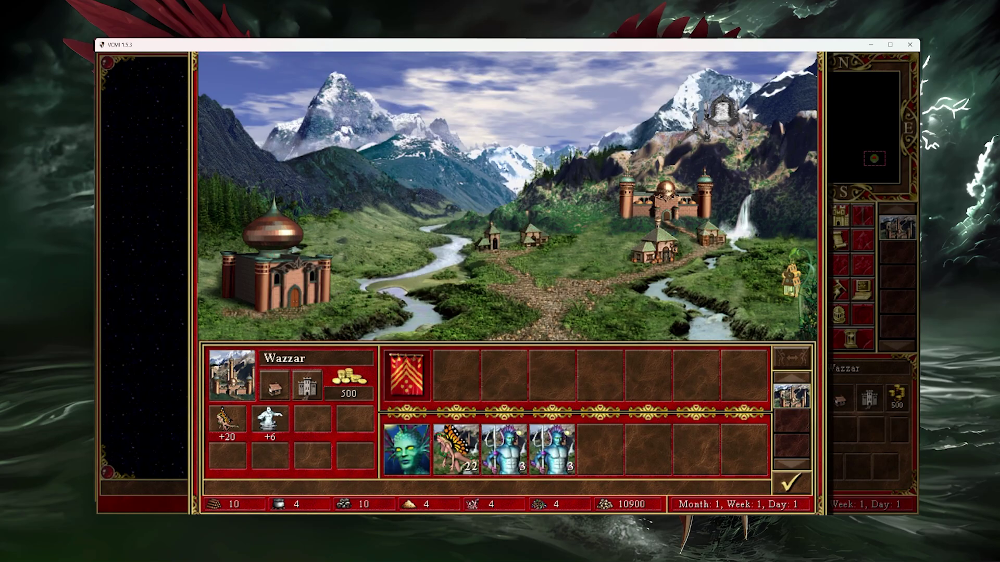
key(Return)
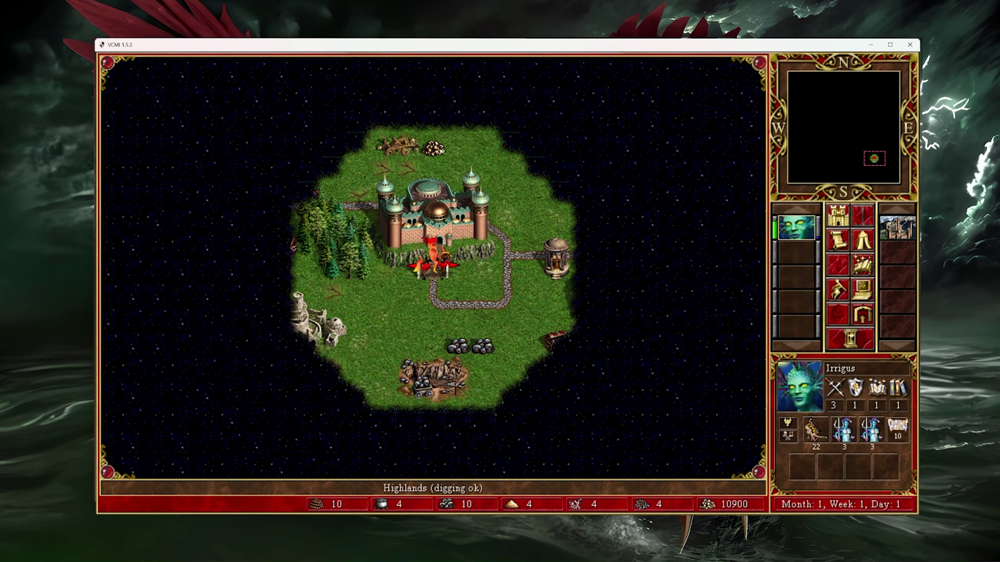
Step: Move Irrigus to take gold from the treasure chest, then to the gold pile
click(541, 325)
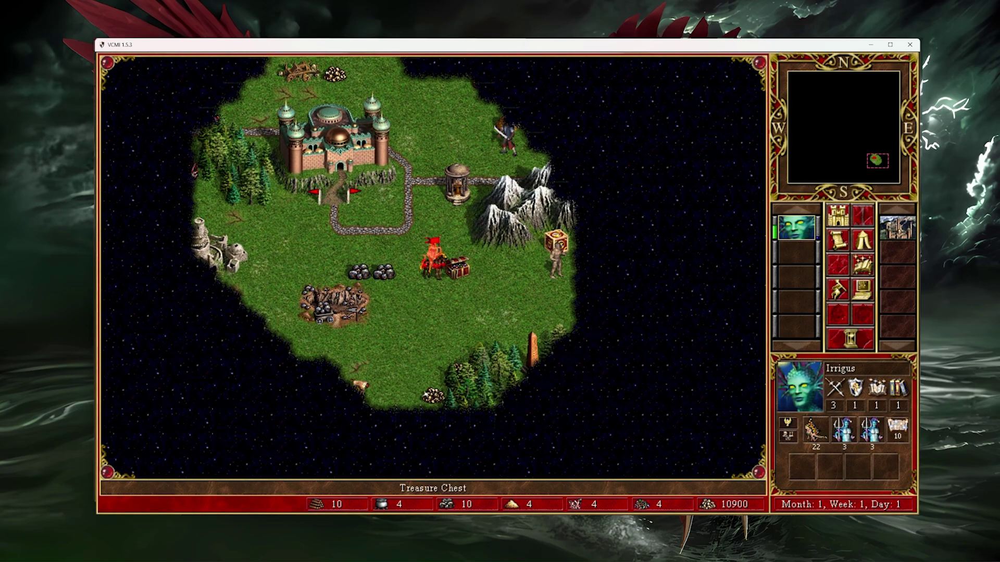
key(Return)
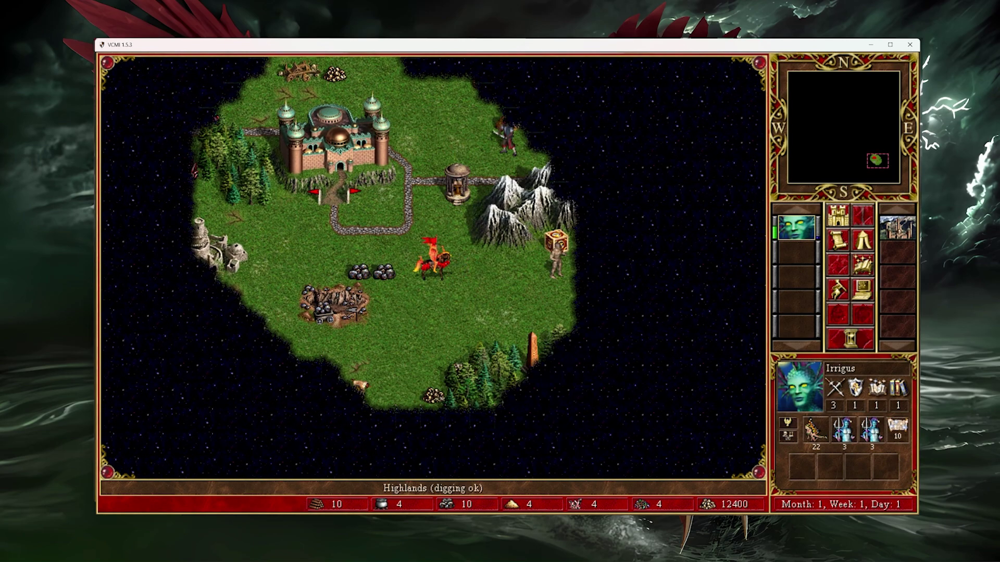
key(Down)
click(431, 328)
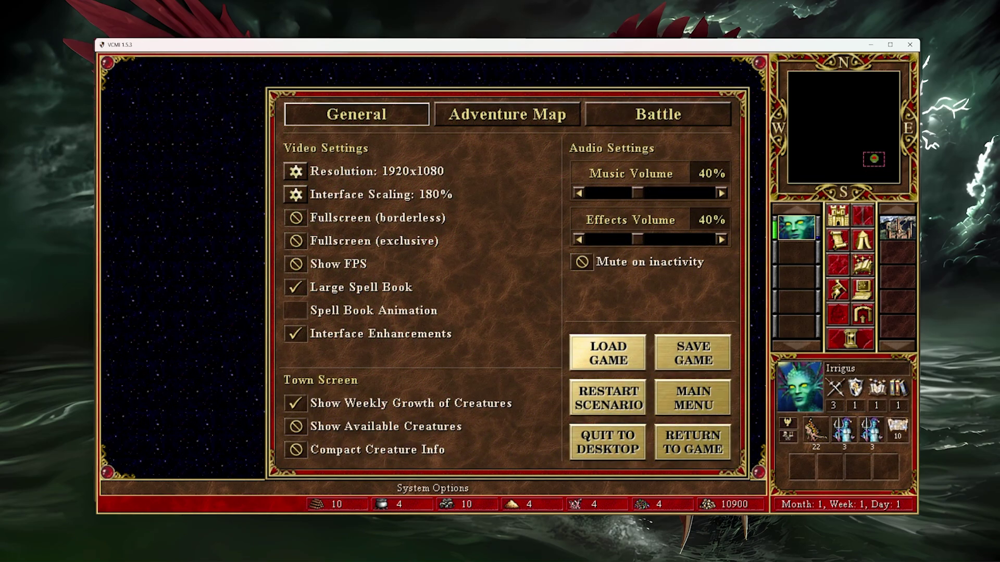
Step: Browse the Adventure Map and Battle settings, then send Irrigus to a gold pile, reaching 14300 gold
click(507, 114)
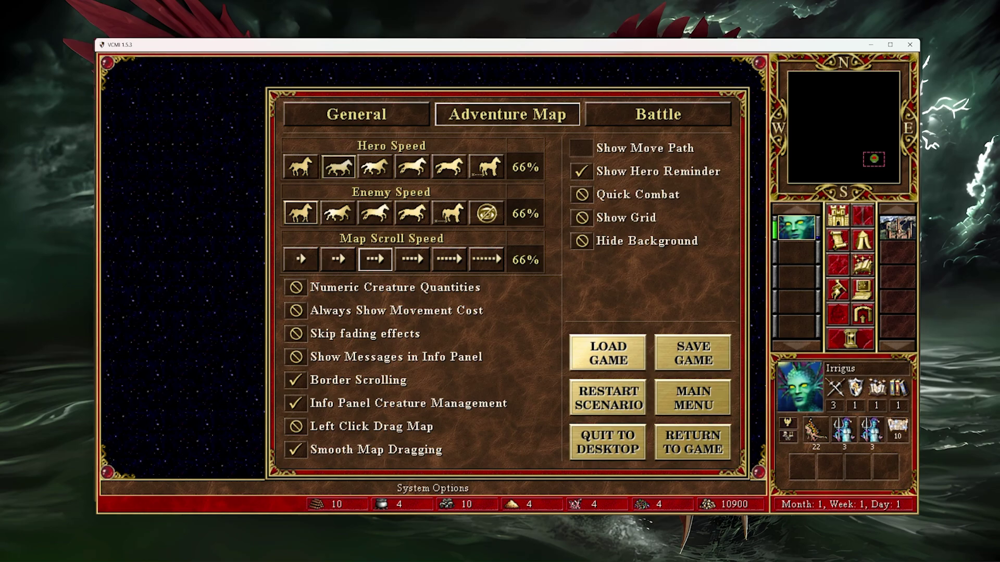
click(659, 115)
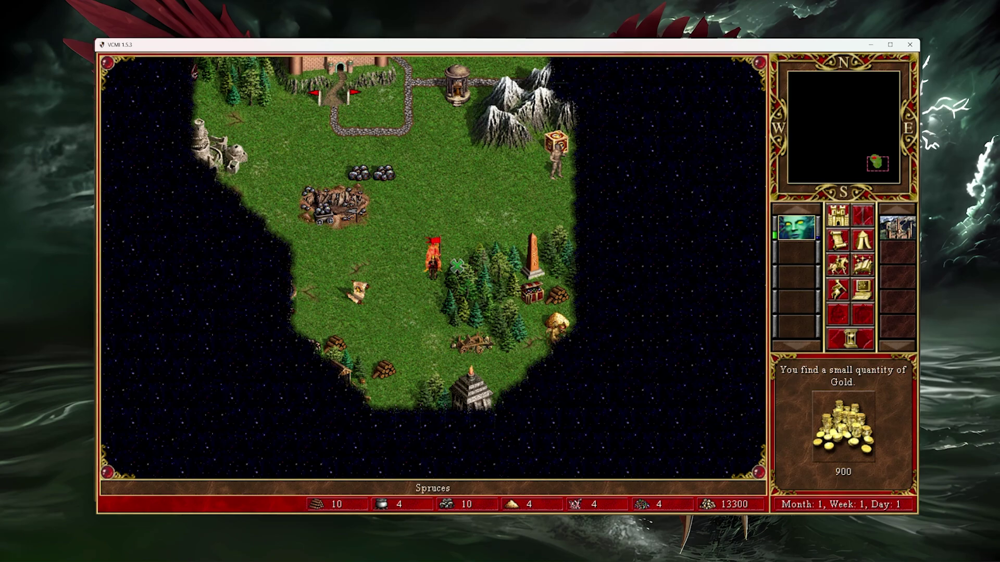
click(457, 267)
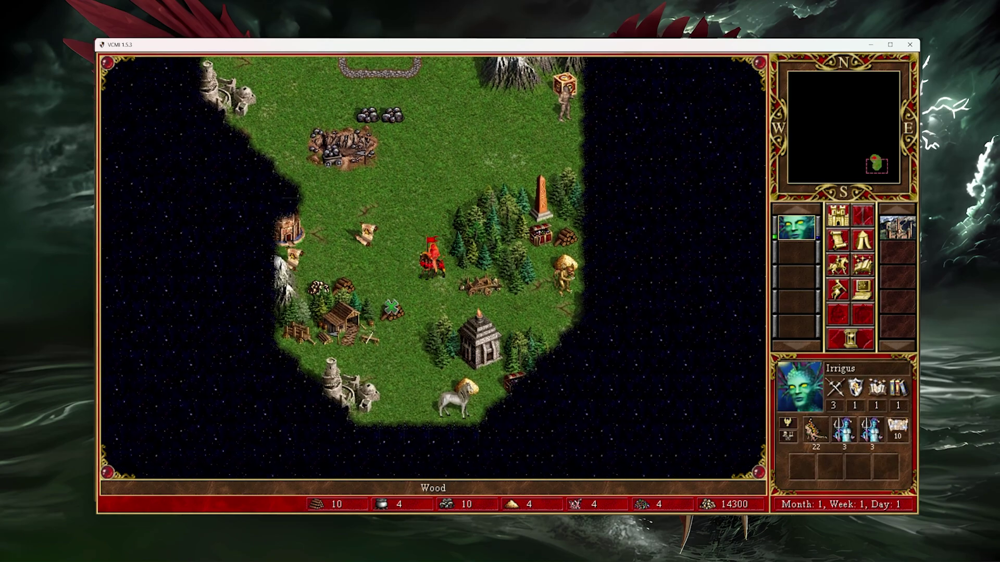